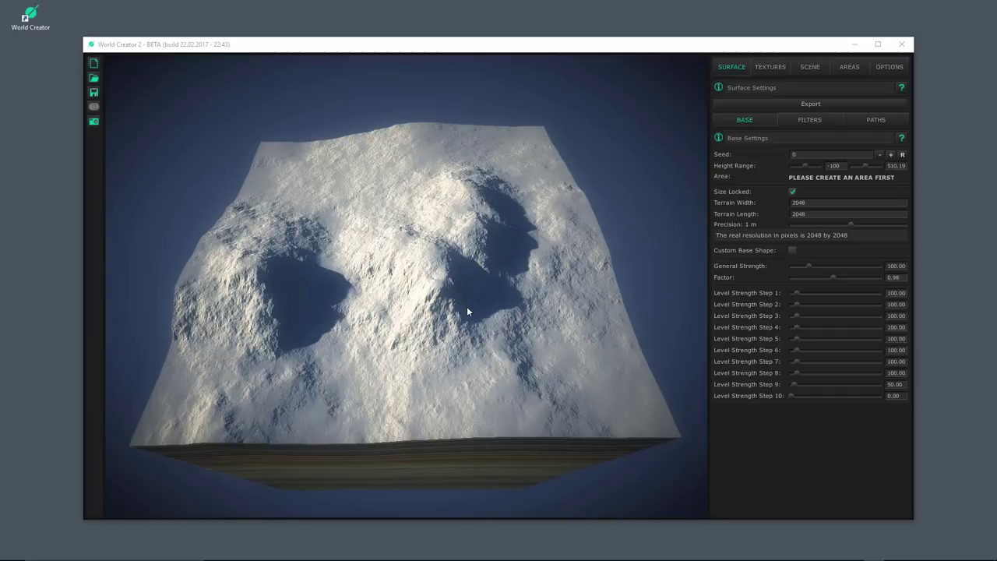
# Add a surface filter layer, delete the test layer, and name a fresh one New Layer 01.
pyautogui.click(806, 121)
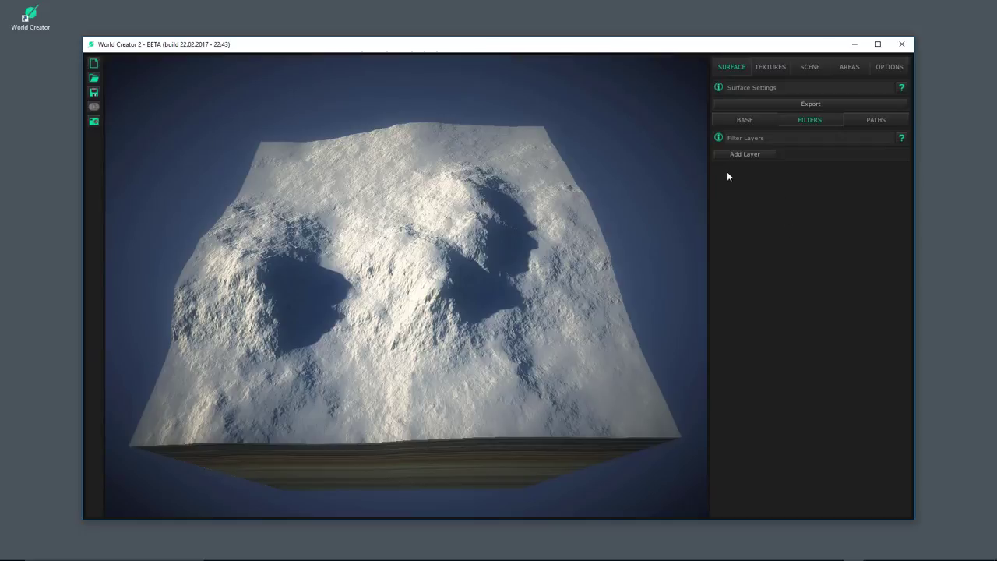
pyautogui.click(746, 155)
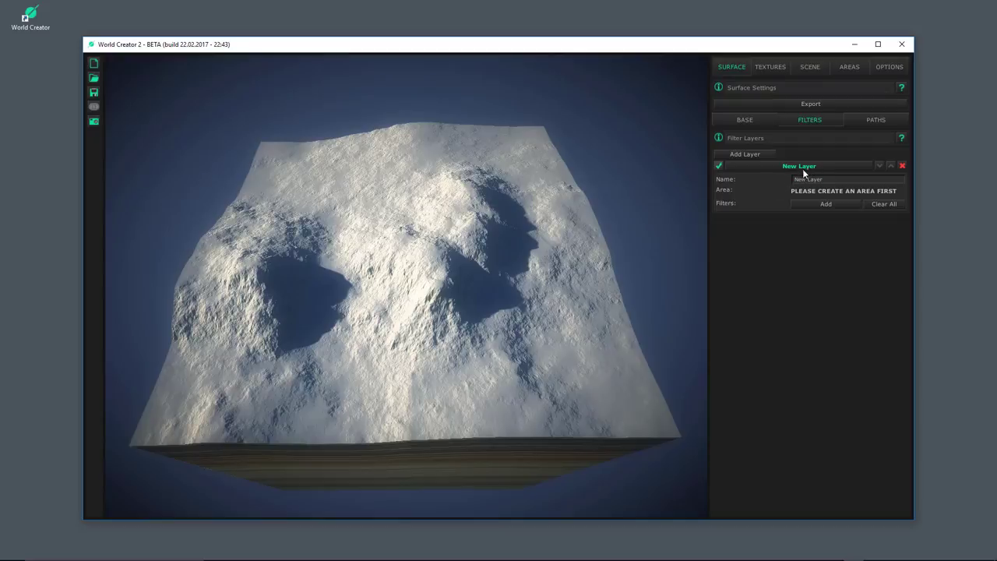
pyautogui.click(719, 166)
pyautogui.click(902, 166)
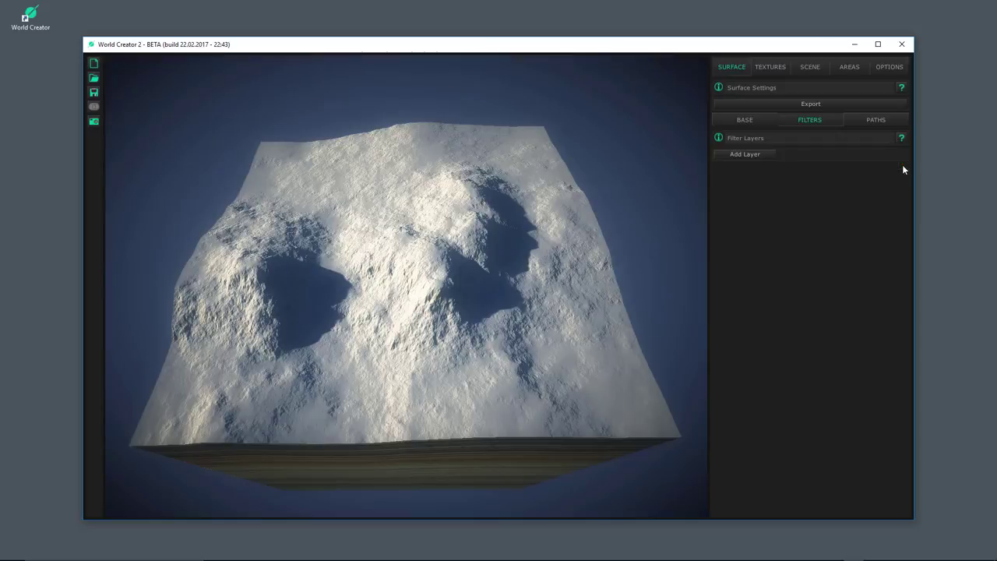
pyautogui.click(769, 155)
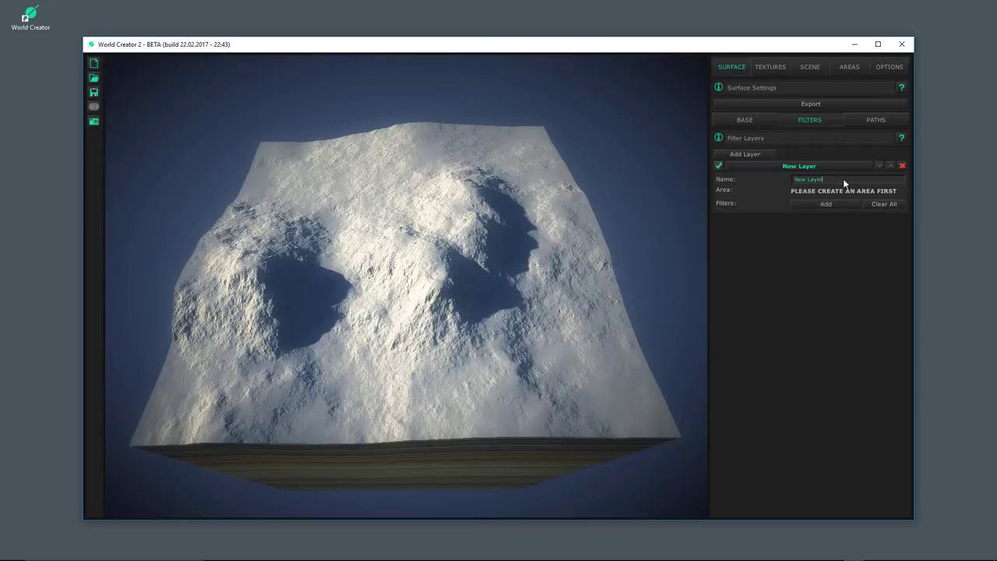
pyautogui.write('01')
# Pick Erosion Fluvial from the Filters list for New Layer 01 and move the dialog aside.
pyautogui.click(825, 205)
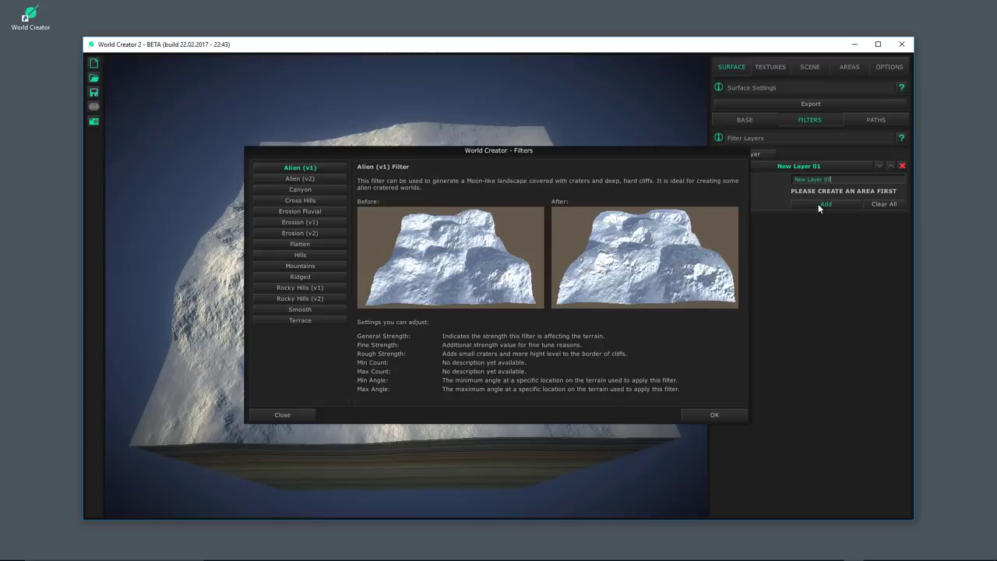
pyautogui.click(305, 211)
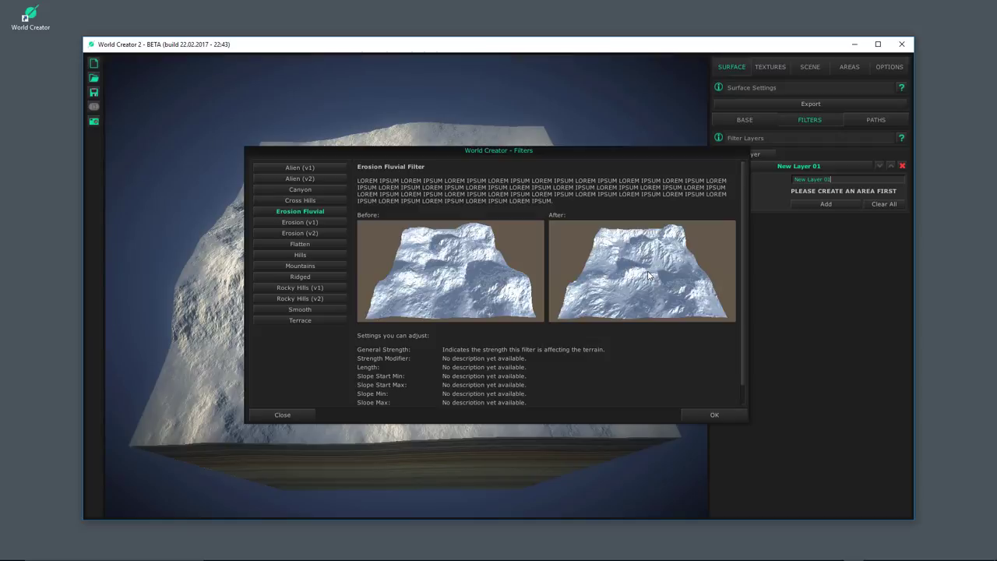
pyautogui.moveTo(535, 152); pyautogui.dragTo(560, 130)
# Confirm the Erosion Fluvial filter, then toggle it off and on to compare the terrain.
pyautogui.click(773, 398)
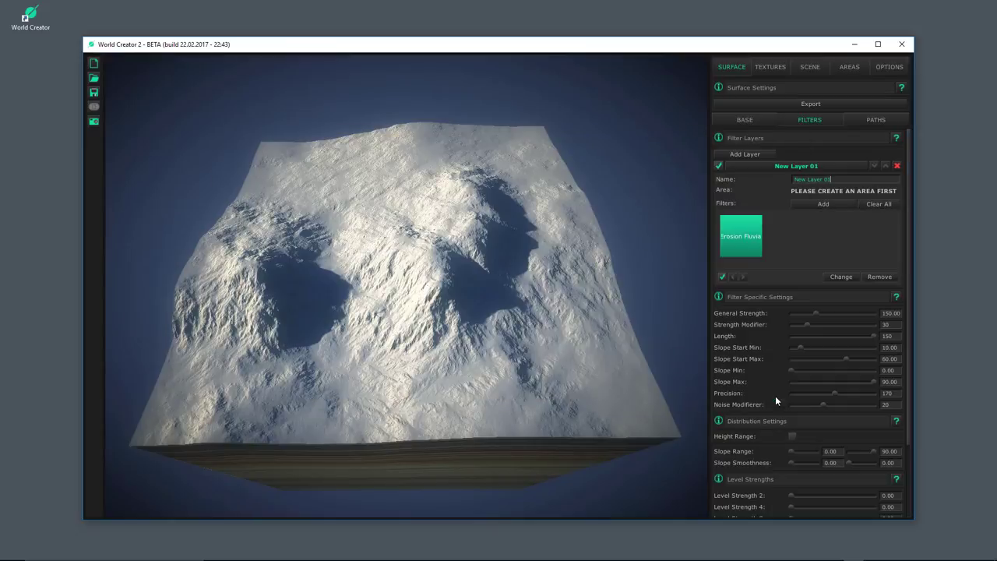
pyautogui.click(722, 277)
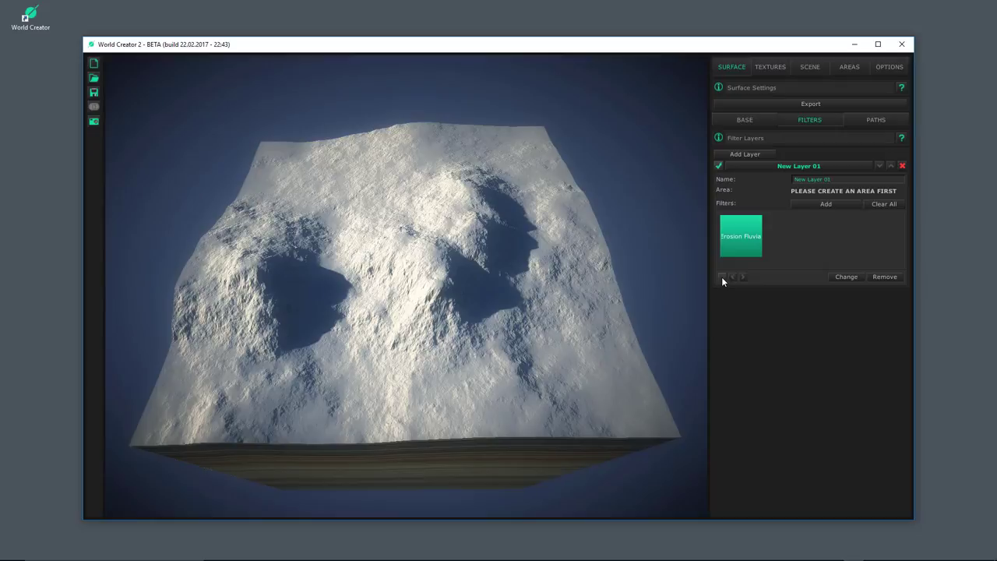
pyautogui.click(721, 276)
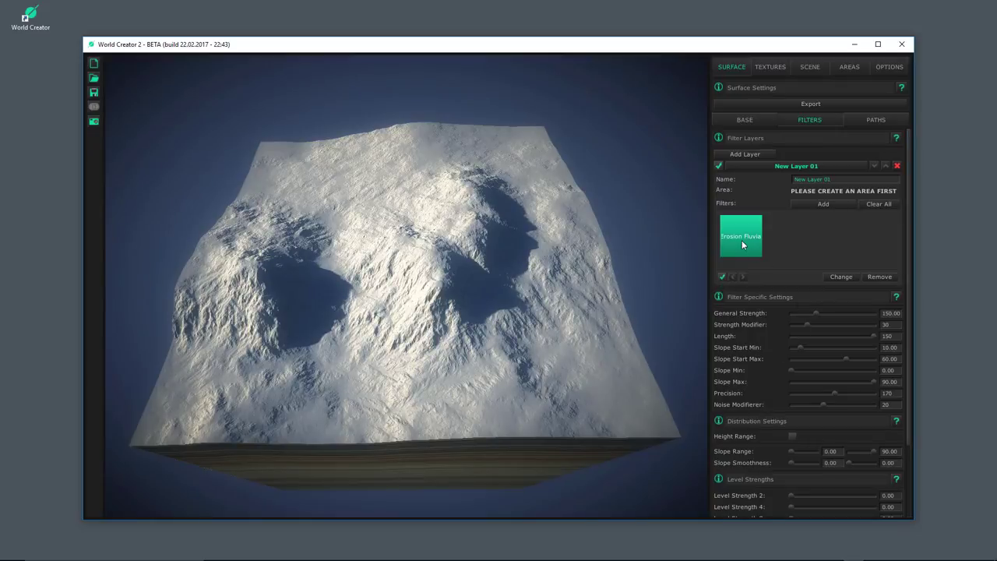
pyautogui.click(721, 276)
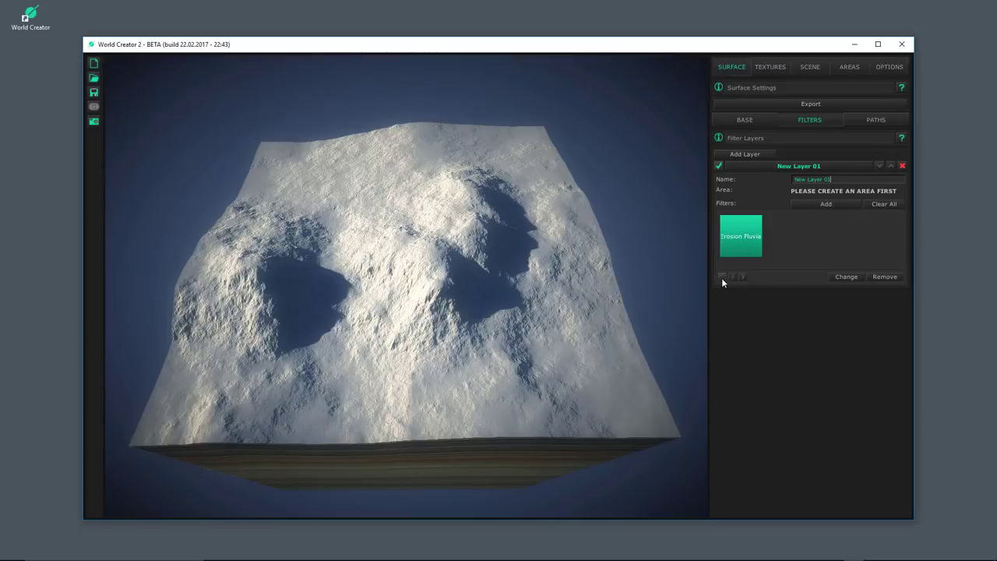
pyautogui.click(721, 276)
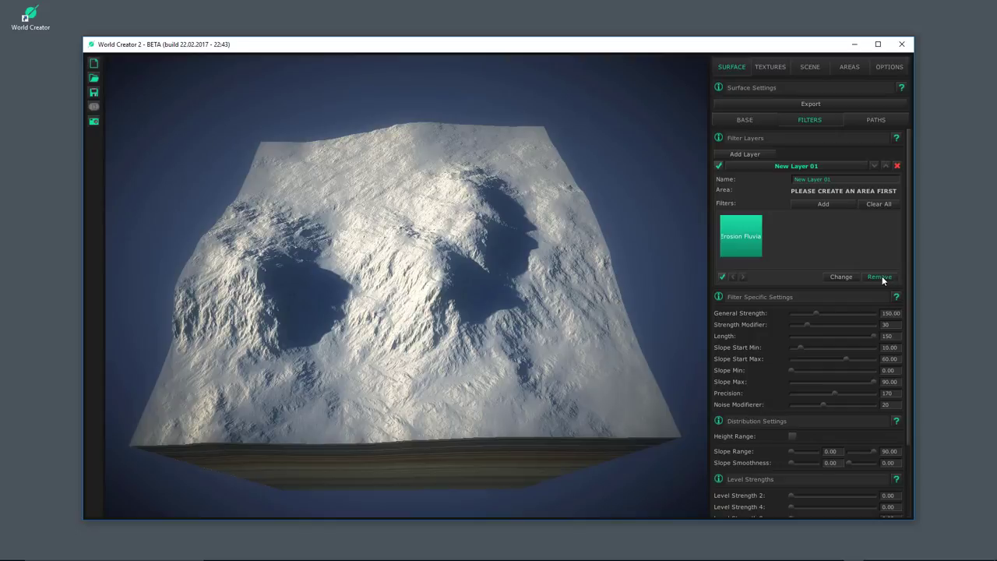
# Raise General Strength to 206.60 and Strength Modifier to 9, rechecking the effect by toggling.
pyautogui.scroll(-3, 799, 380)
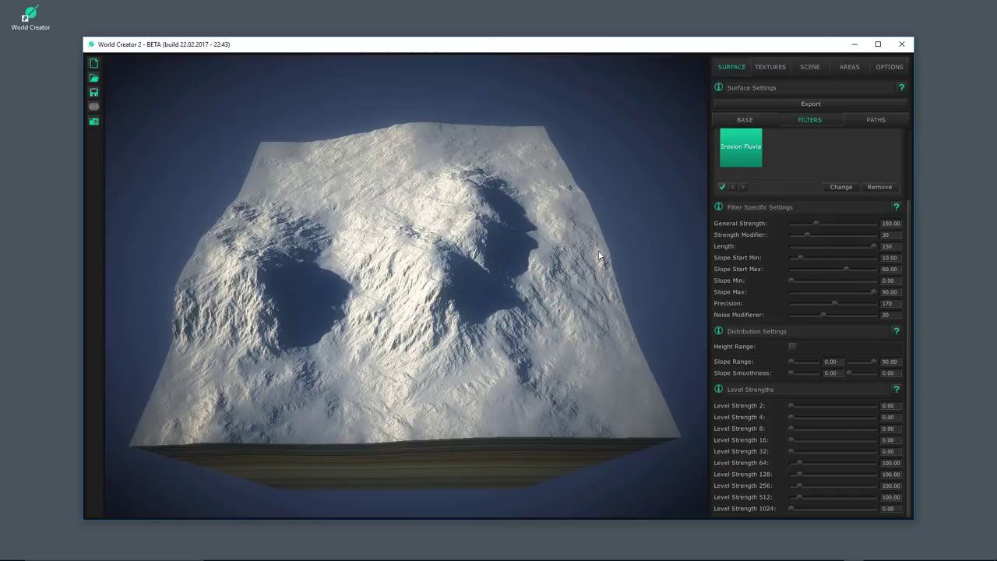
pyautogui.moveTo(816, 223); pyautogui.dragTo(797, 234)
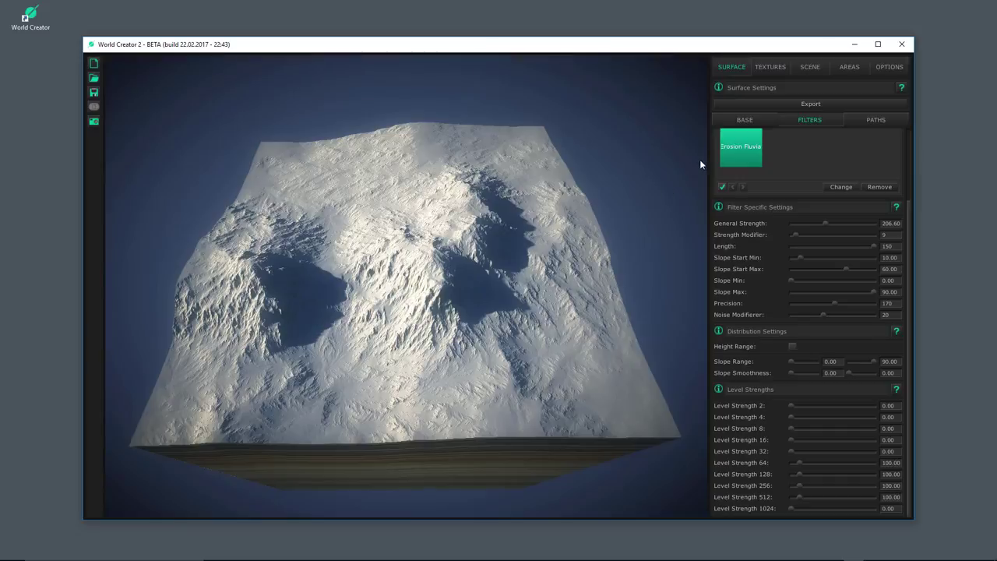
pyautogui.click(722, 186)
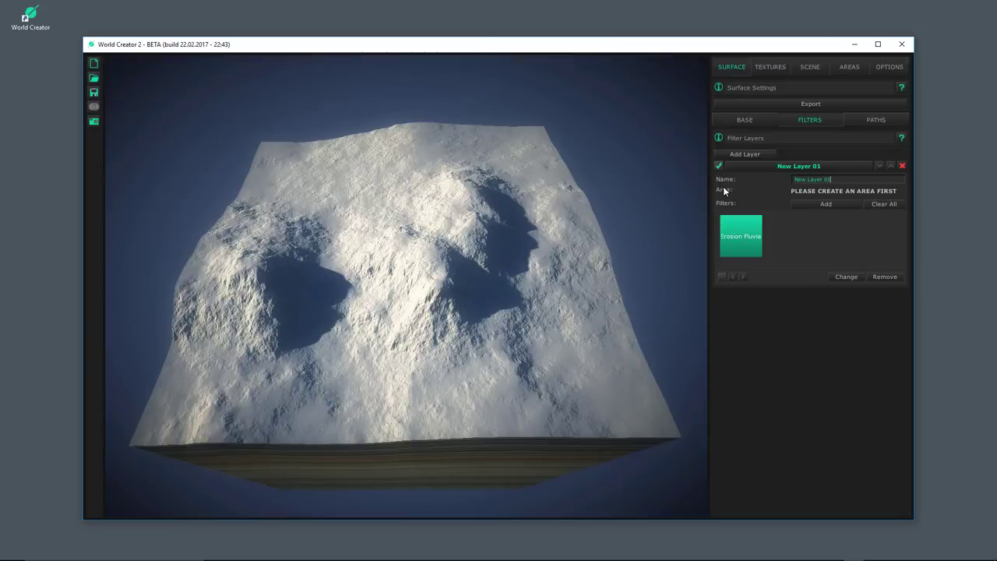
pyautogui.click(721, 276)
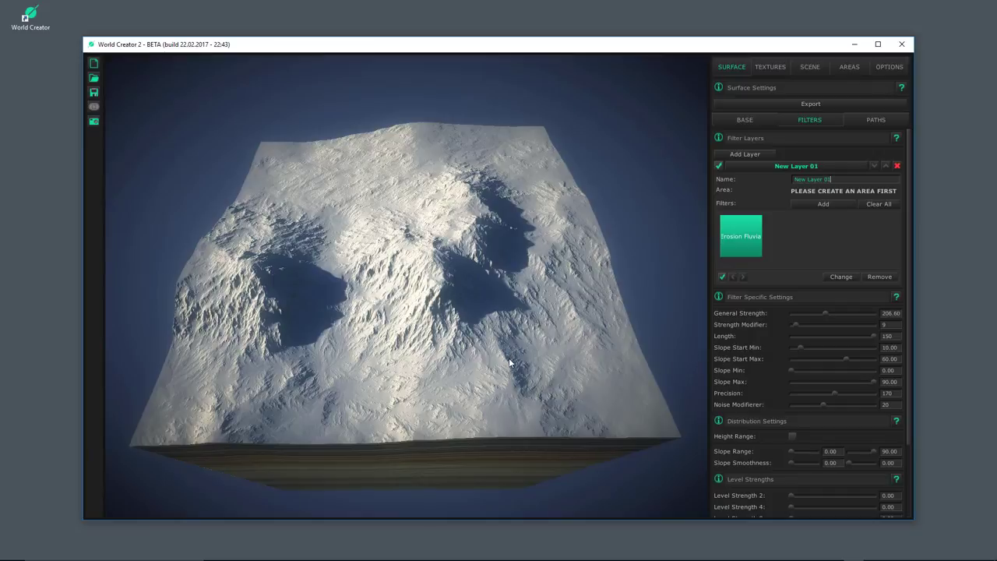
# Raise the Erosion Fluvial Precision in Filter Specific Settings to 223.
pyautogui.scroll(-1, 811, 378)
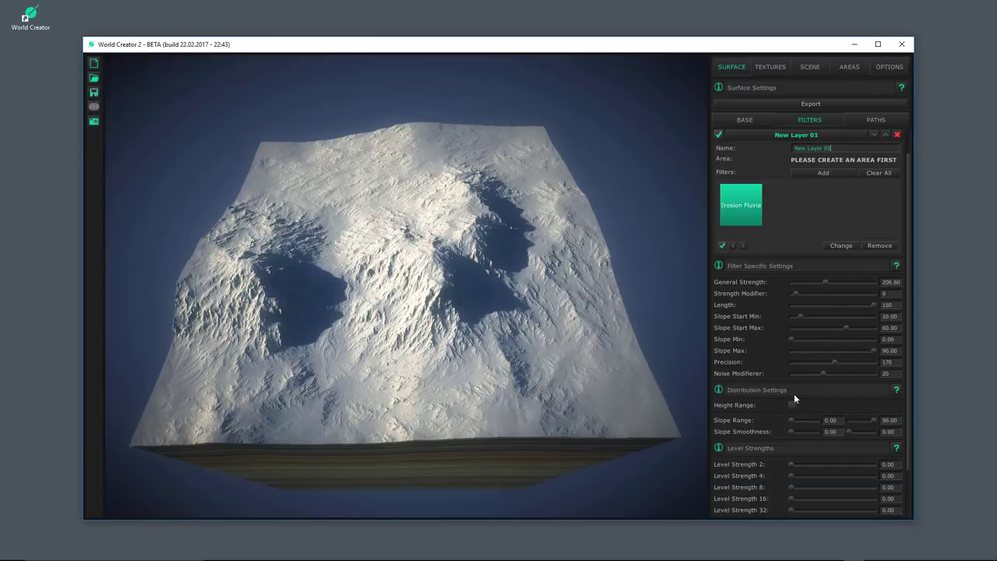
pyautogui.moveTo(836, 366); pyautogui.dragTo(860, 362)
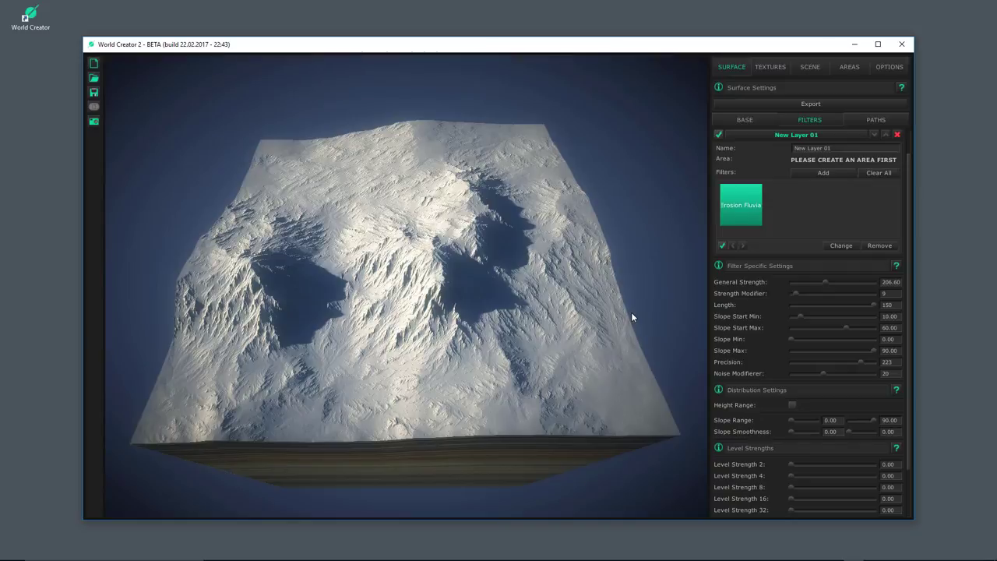
pyautogui.scroll(-2, 838, 351)
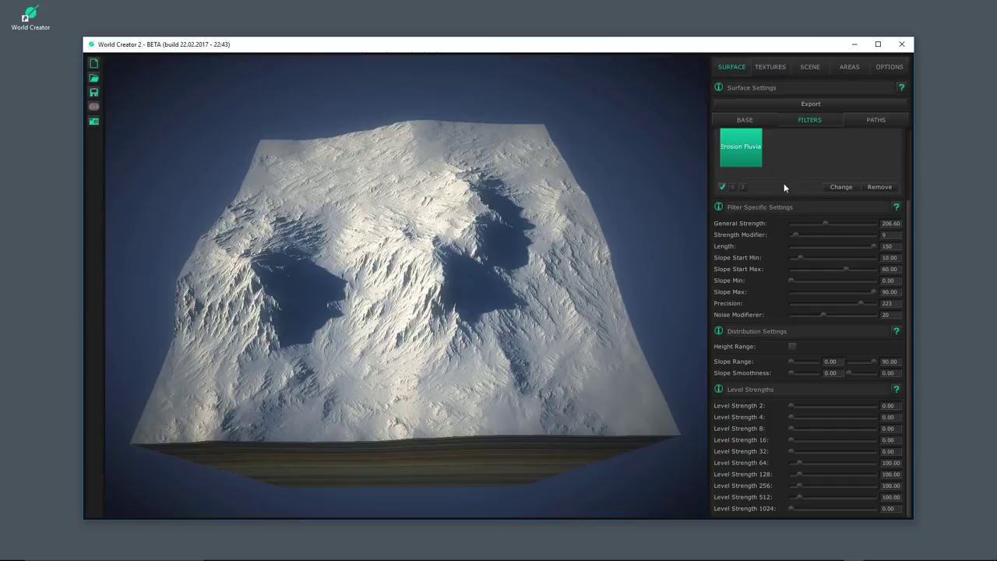
# Enable Height Range and set its upper limit to 100, keeping the lower bound at -500.
pyautogui.click(792, 345)
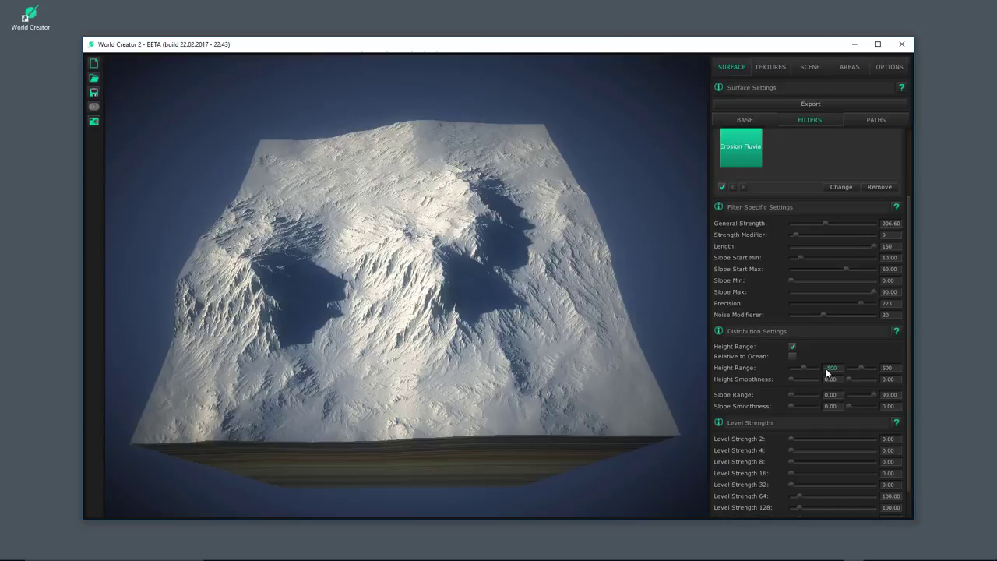
pyautogui.click(888, 368)
pyautogui.click(885, 367)
pyautogui.write('2')
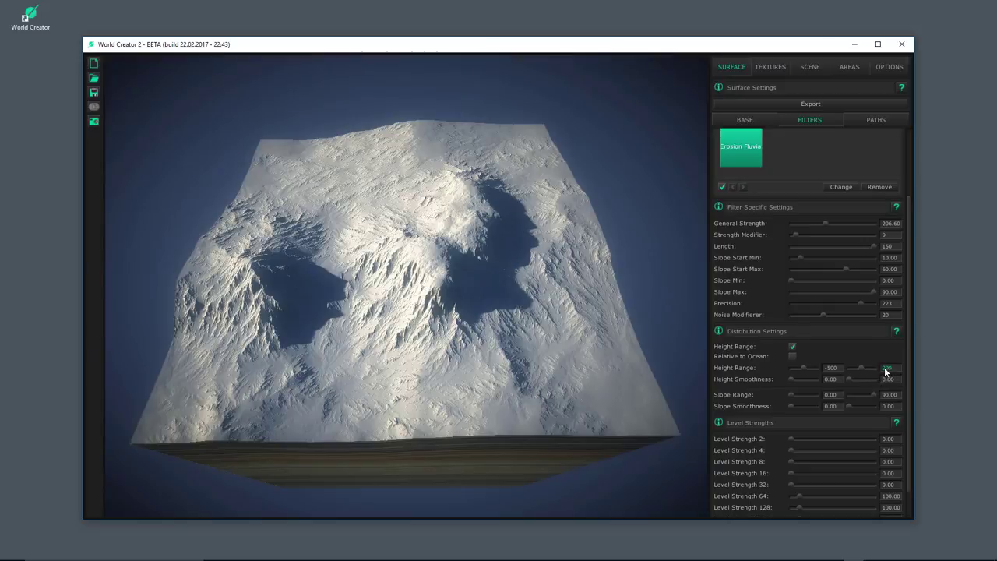
pyautogui.click(884, 368)
pyautogui.press('Return')
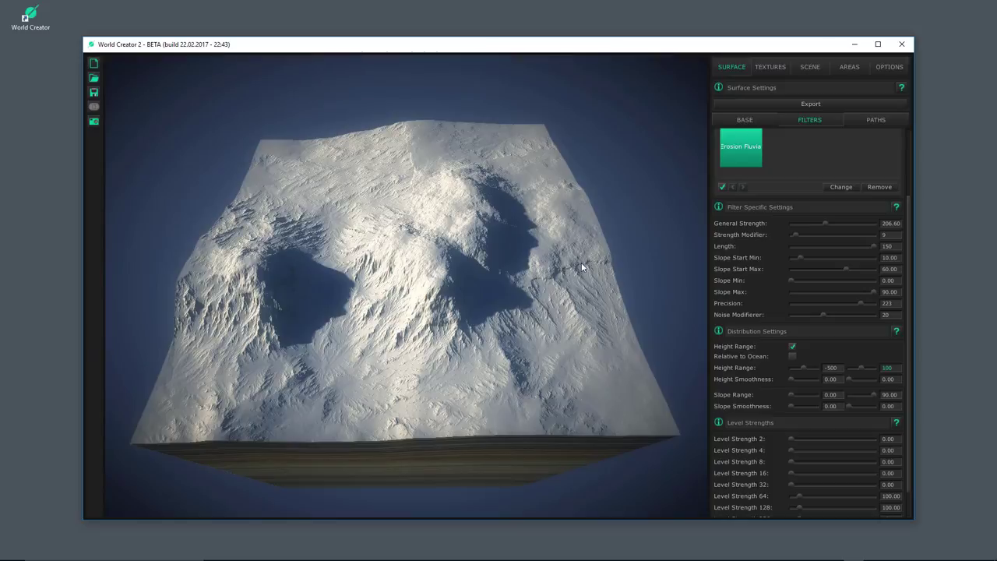
# Lower the Height Range maximum to 85.83 and Height Smoothness to 0.17, checking the mask preview.
pyautogui.click(94, 107)
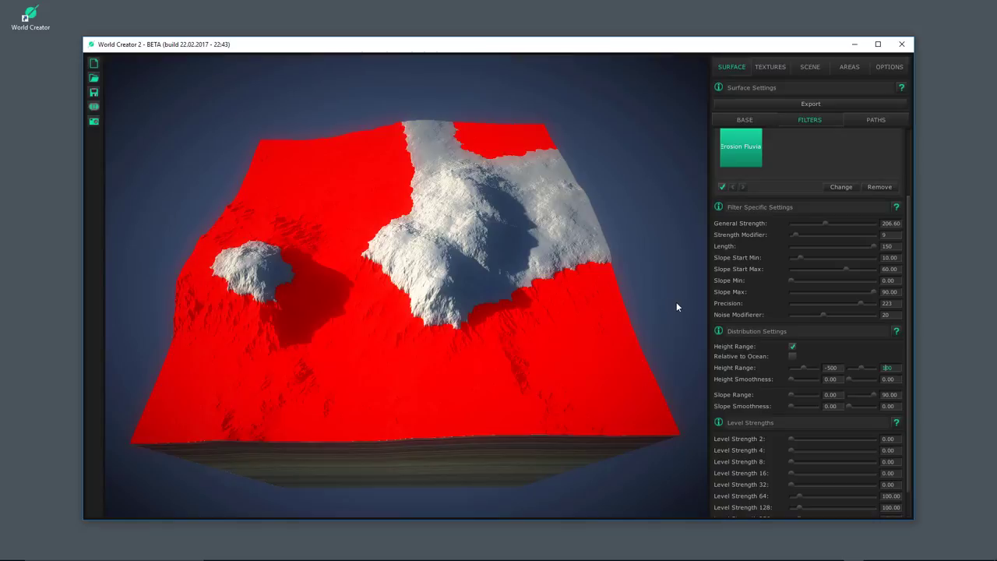
pyautogui.moveTo(862, 368); pyautogui.dragTo(809, 365)
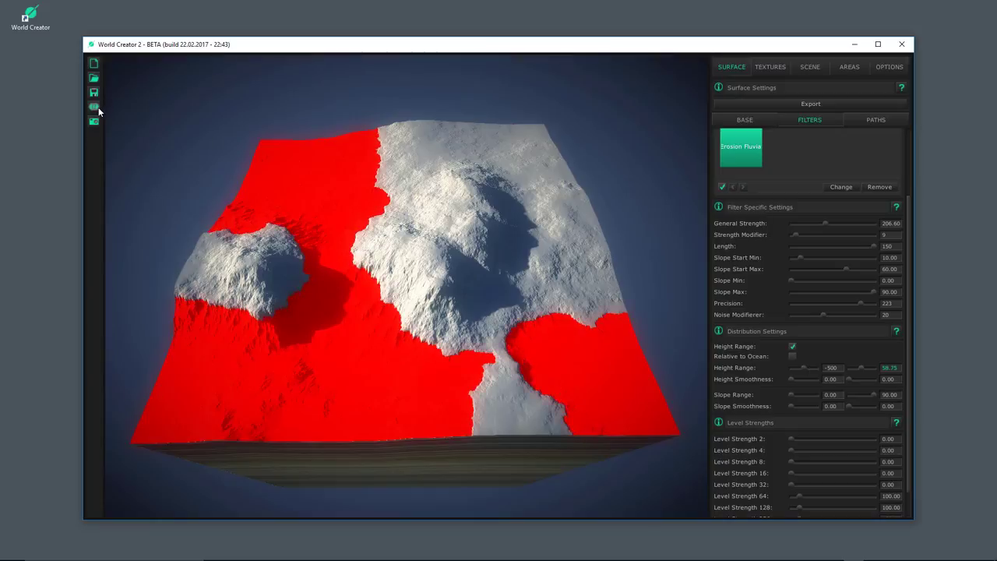
pyautogui.click(99, 106)
pyautogui.moveTo(859, 370); pyautogui.dragTo(902, 355)
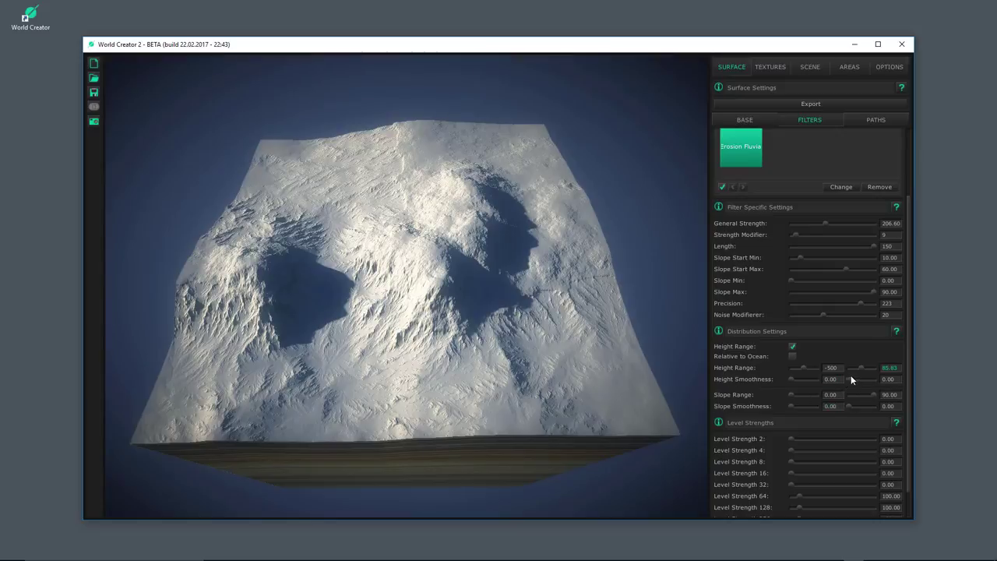
pyautogui.moveTo(849, 380); pyautogui.dragTo(872, 380)
pyautogui.moveTo(860, 379); pyautogui.dragTo(853, 379)
# Turn off the Height Range limit and adjust the slope range, capping it at 60.
pyautogui.click(792, 346)
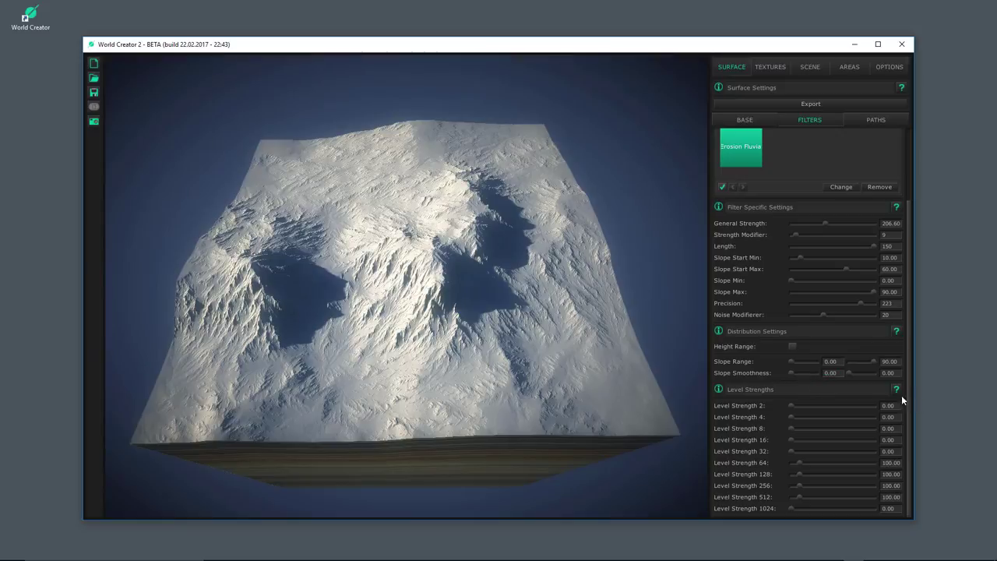
pyautogui.moveTo(872, 362)
pyautogui.mouseDown()
pyautogui.moveTo(860, 360)
pyautogui.moveTo(883, 361)
pyautogui.mouseUp()
pyautogui.moveTo(791, 364)
pyautogui.mouseDown()
pyautogui.moveTo(810, 363)
pyautogui.moveTo(788, 364)
pyautogui.mouseUp()
# Raise Level Strength 256 and 512 to about 100 and zero levels 16 and 32.
pyautogui.moveTo(800, 485); pyautogui.dragTo(799, 439)
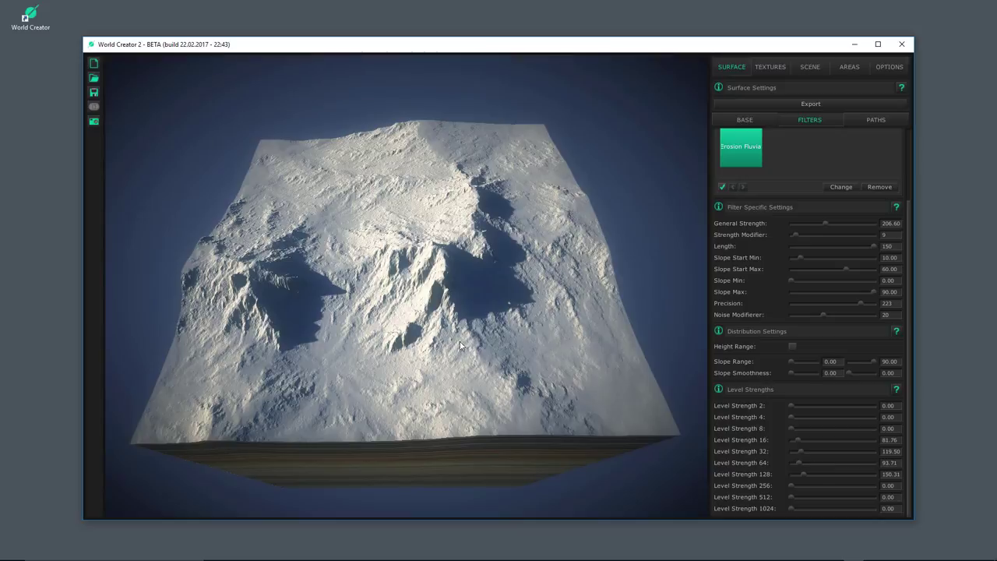
pyautogui.moveTo(791, 485); pyautogui.dragTo(795, 485)
pyautogui.moveTo(797, 441); pyautogui.dragTo(800, 473)
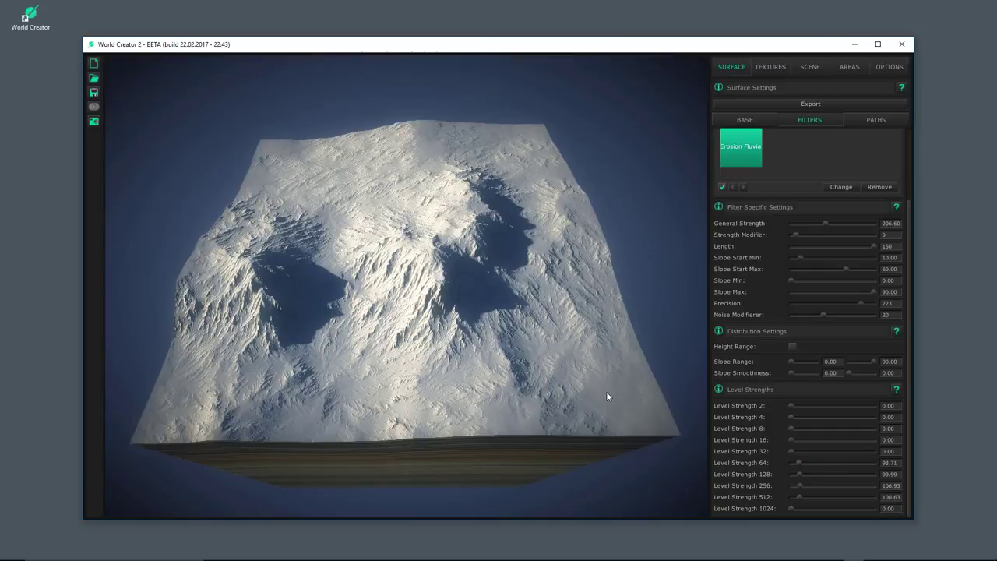
# Add a Canyon filter after Erosion Fluvial on New Layer 01.
pyautogui.scroll(3, 747, 270)
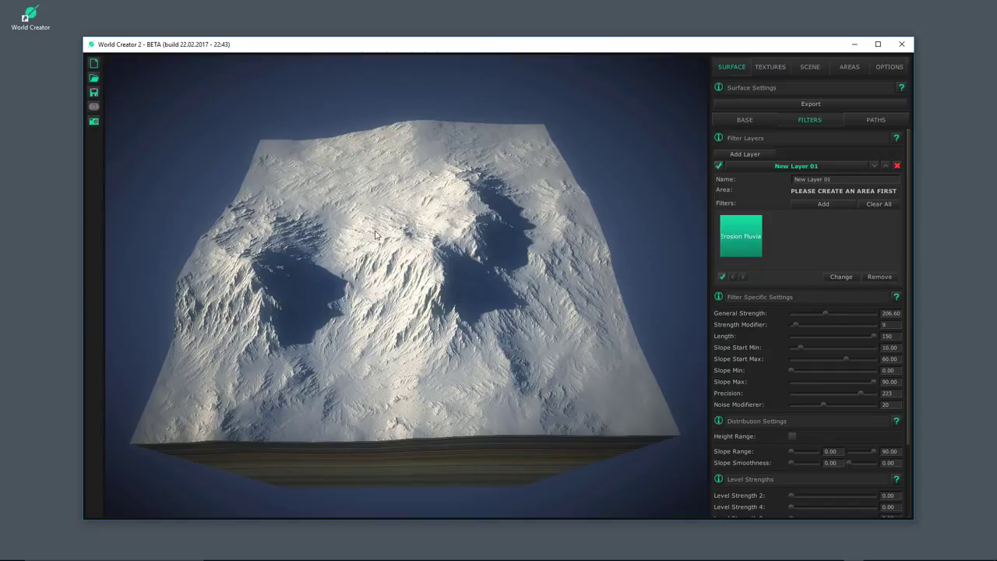
pyautogui.click(826, 206)
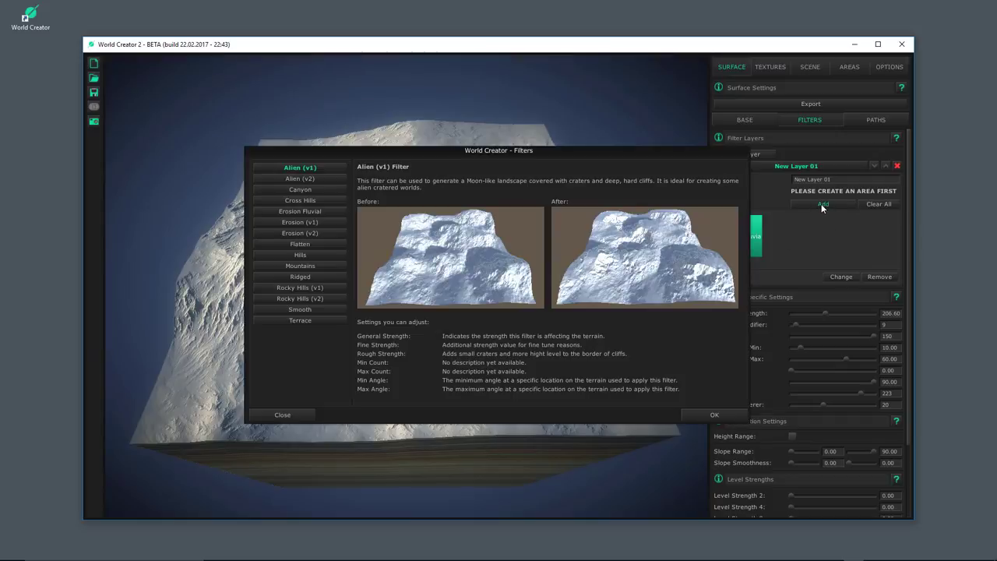
pyautogui.click(303, 191)
pyautogui.click(704, 413)
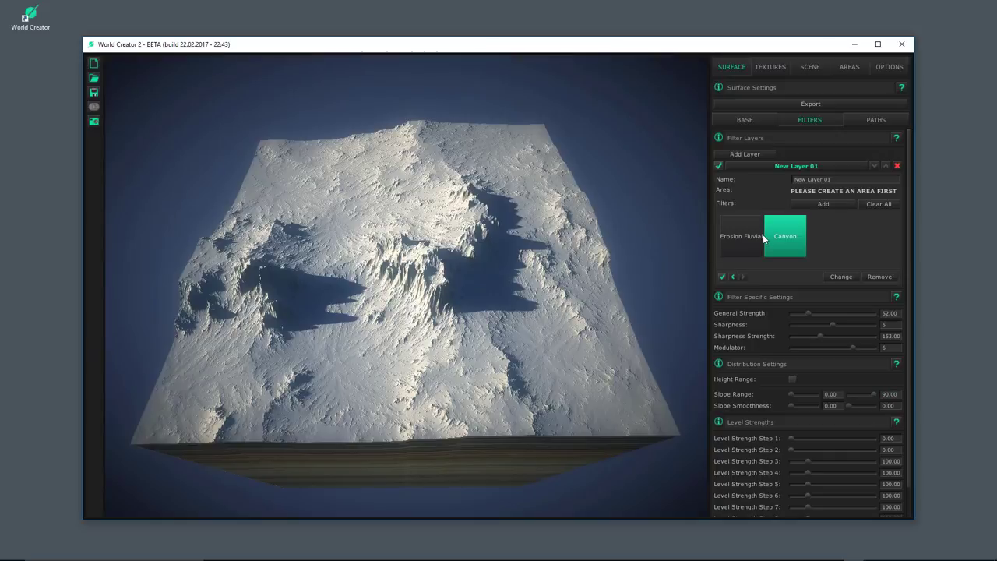
pyautogui.click(731, 242)
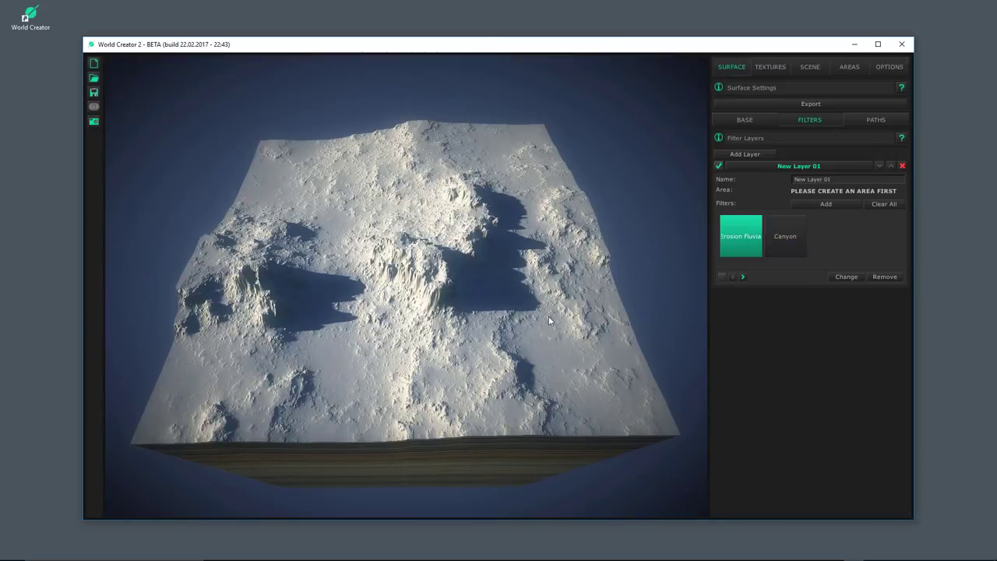
pyautogui.click(778, 248)
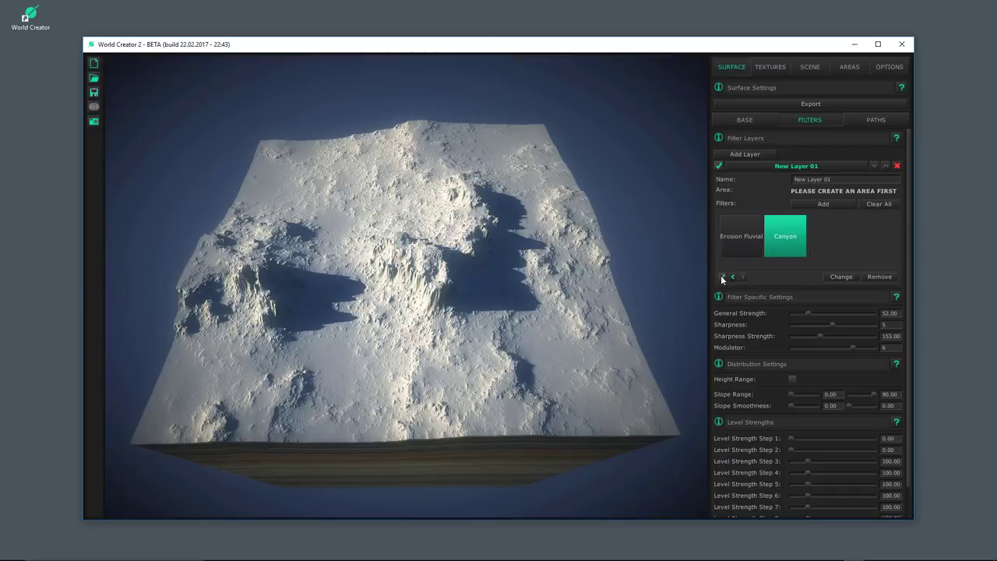
pyautogui.click(721, 278)
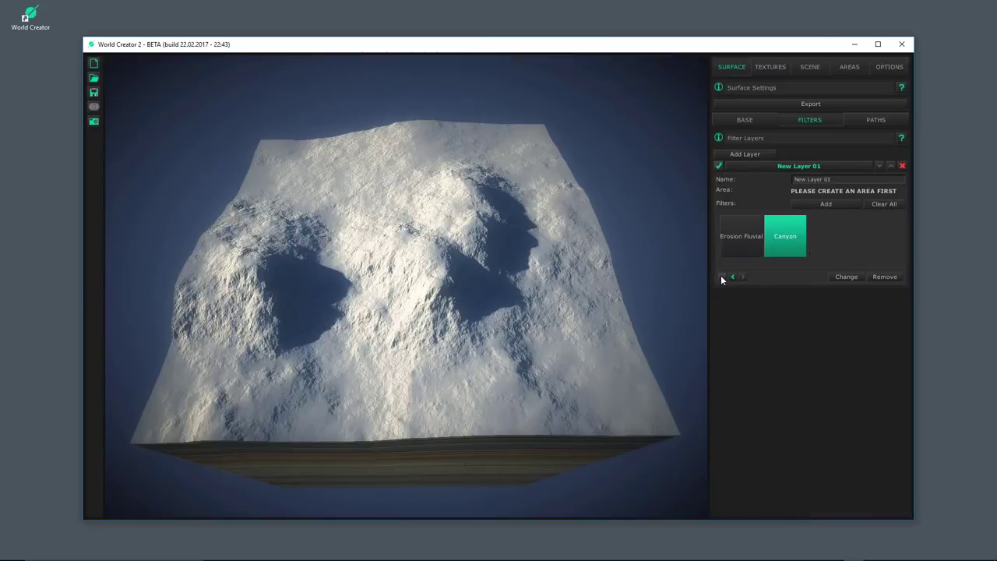
pyautogui.click(722, 277)
pyautogui.click(730, 240)
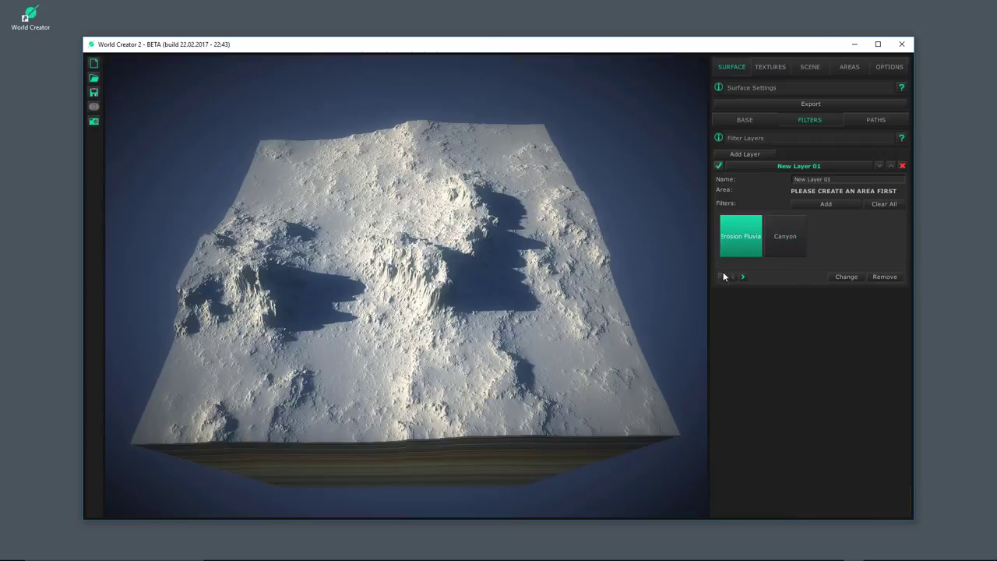
pyautogui.click(722, 276)
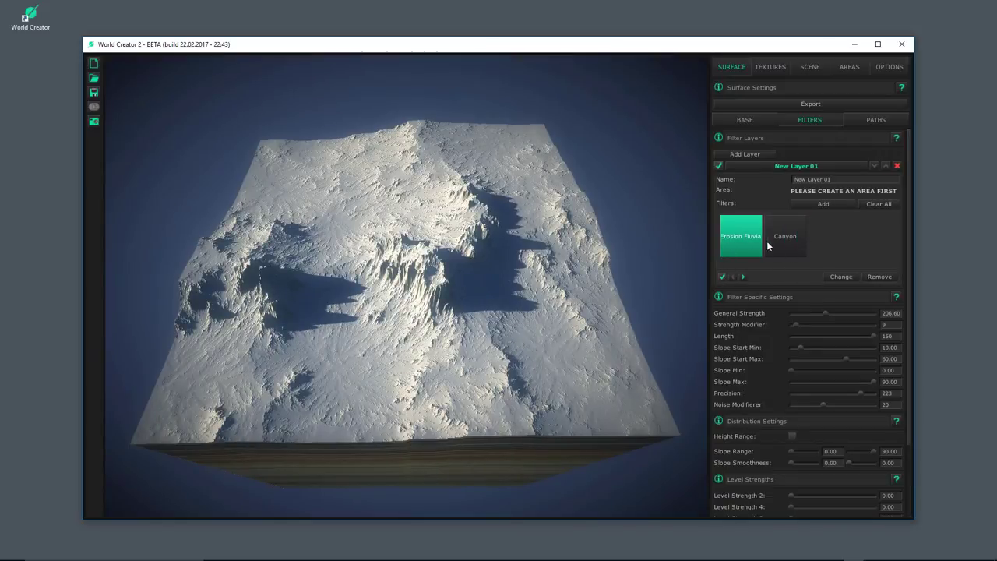
pyautogui.click(743, 277)
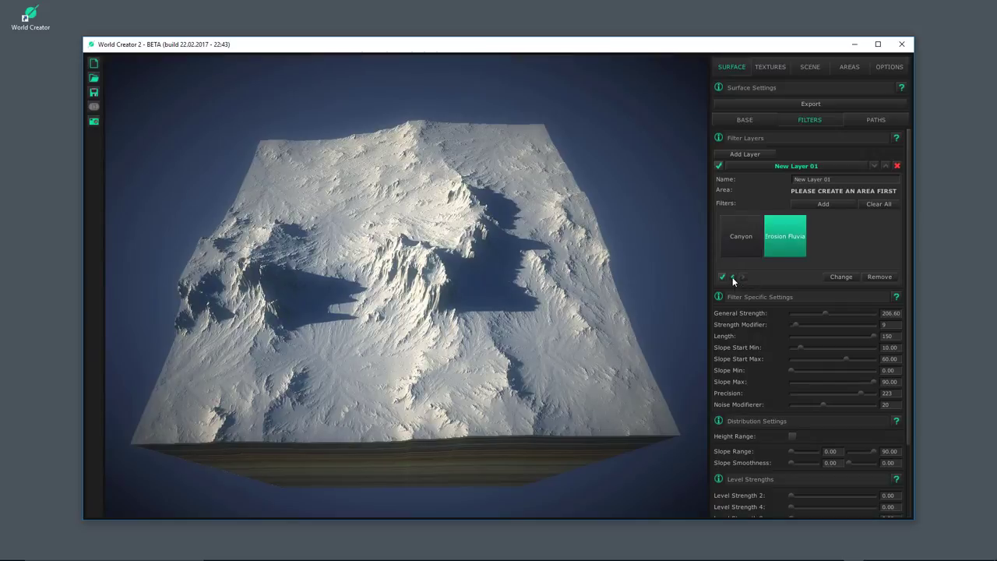
pyautogui.click(734, 278)
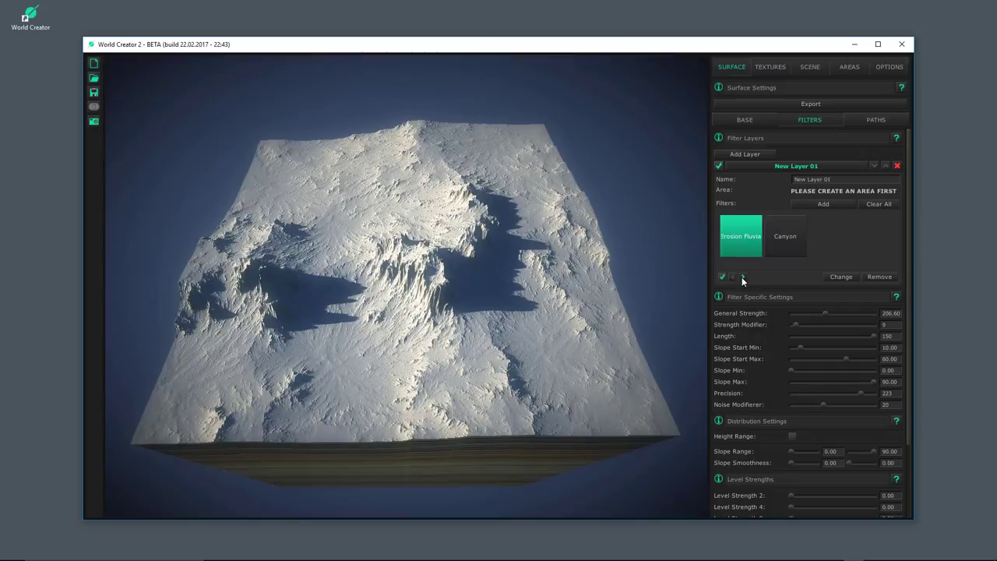
pyautogui.click(742, 276)
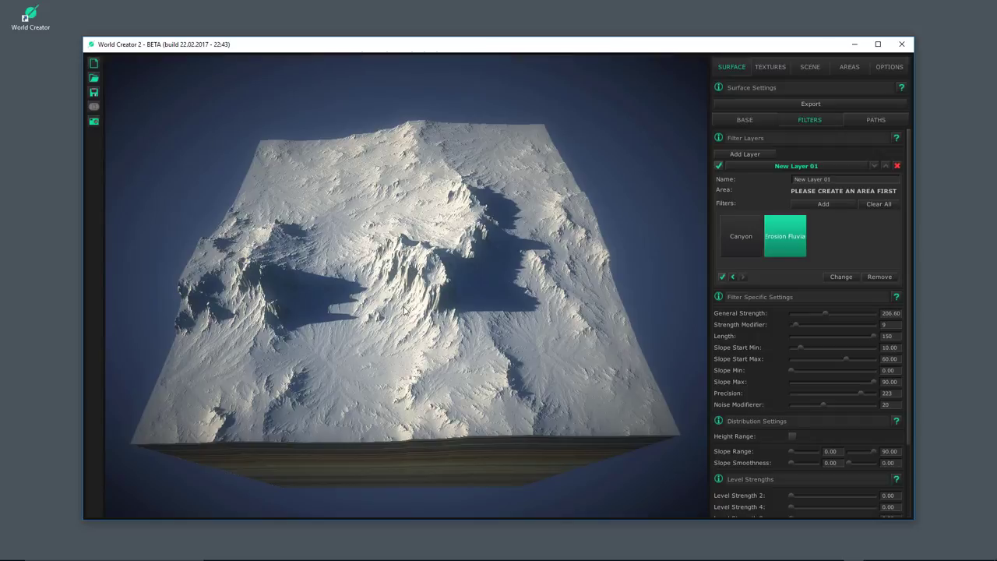
pyautogui.click(733, 277)
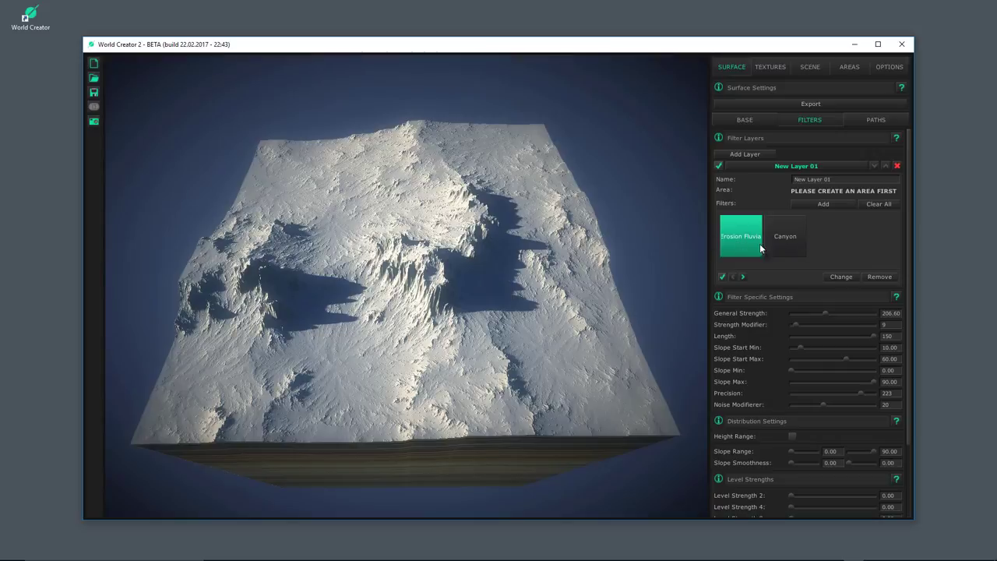
pyautogui.click(788, 240)
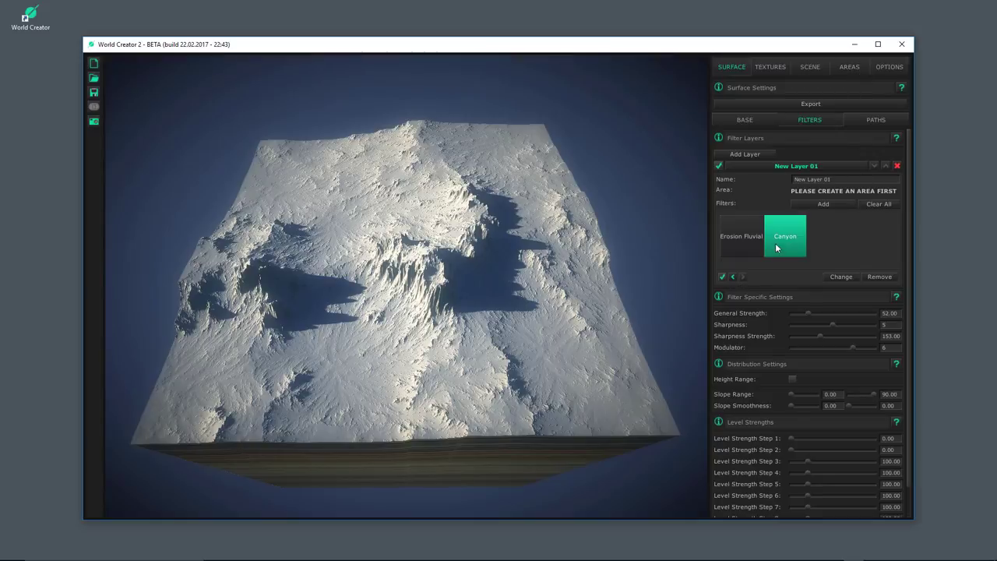
# Remove Canyon from New Layer 01 and add it to a new second layer, New Layer.
pyautogui.click(876, 277)
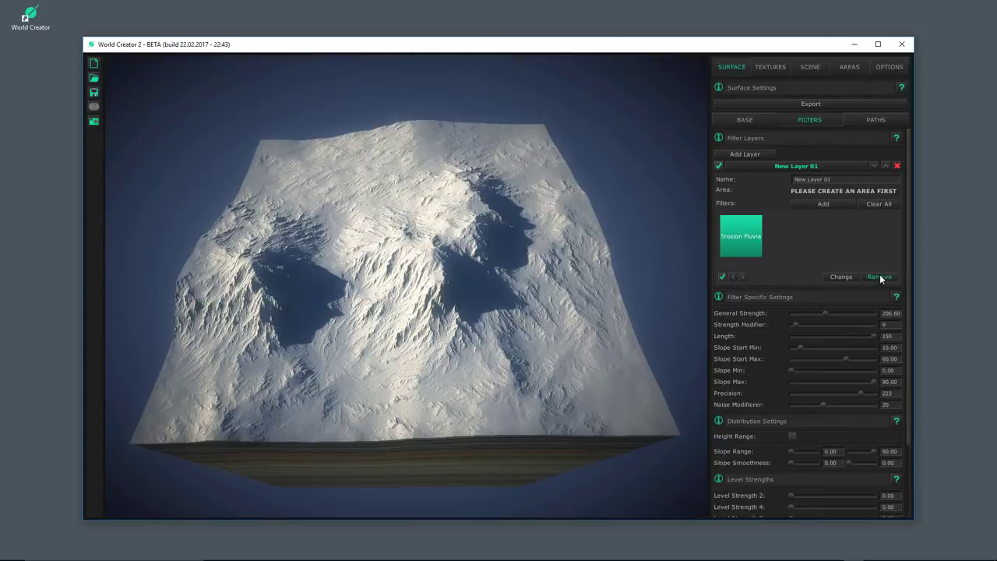
pyautogui.click(746, 155)
pyautogui.click(774, 177)
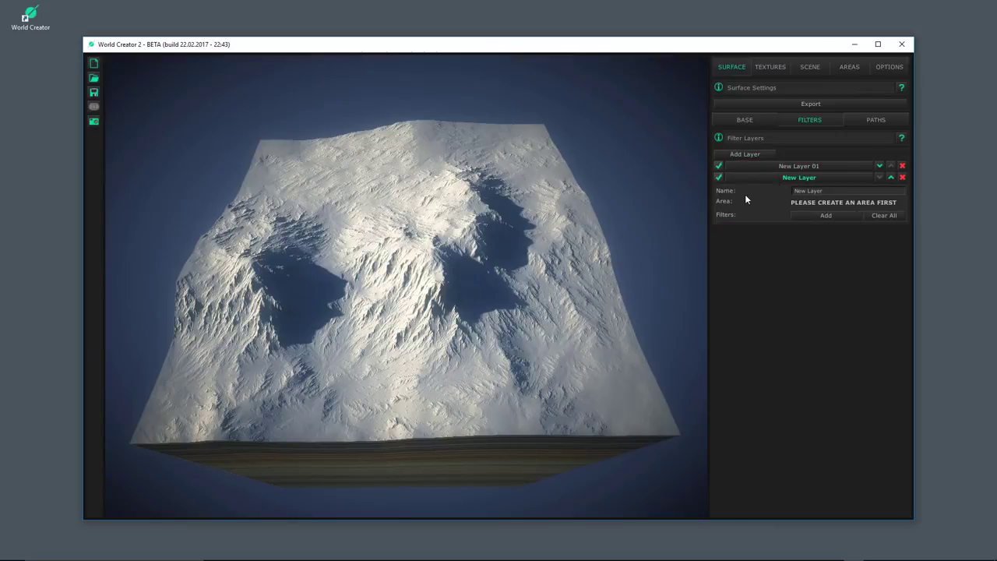
pyautogui.click(821, 215)
pyautogui.click(299, 189)
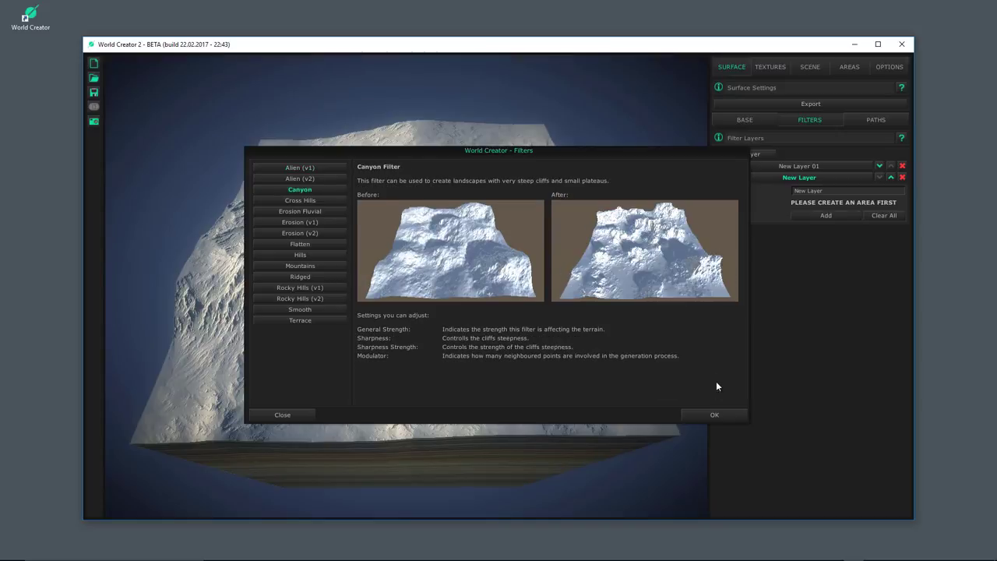
pyautogui.click(714, 415)
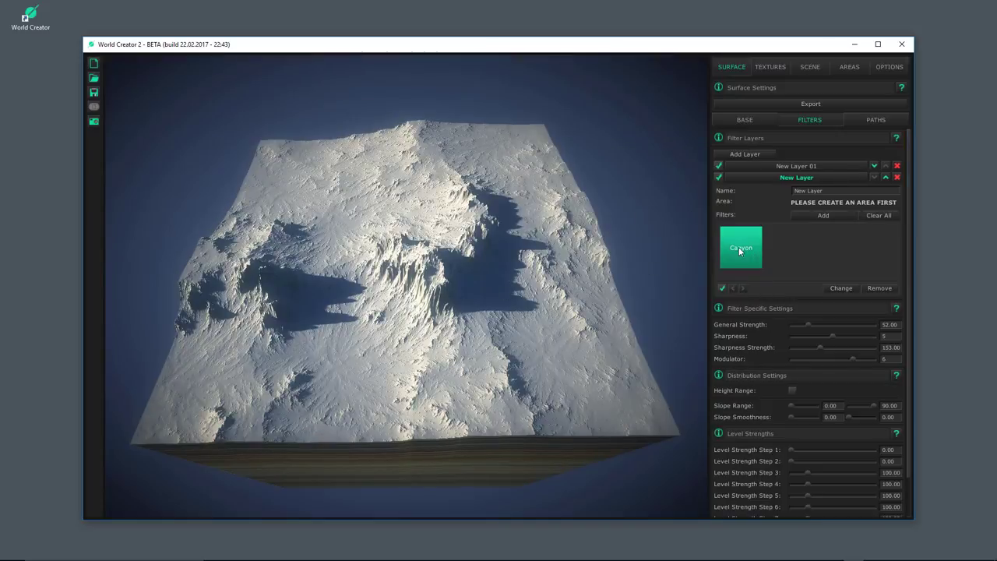
# Review each layer's filters and keep New Layer 01 at the top of the list.
pyautogui.click(788, 167)
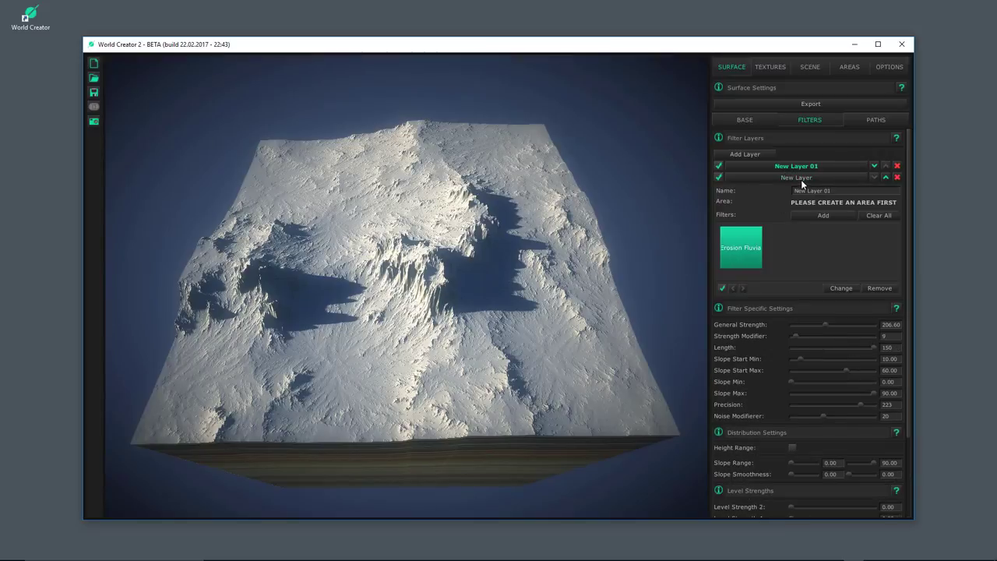
pyautogui.click(801, 179)
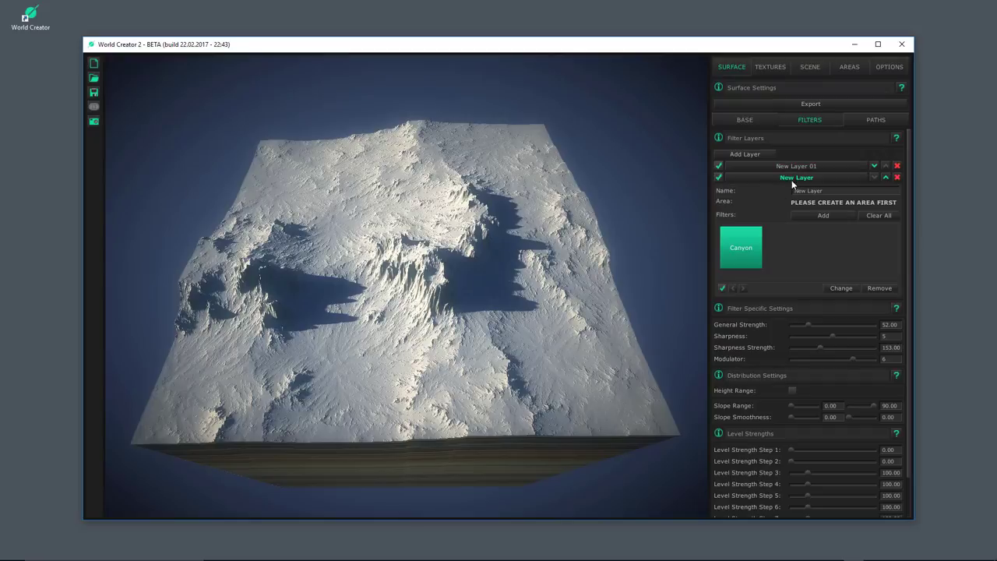
pyautogui.click(886, 176)
pyautogui.click(885, 177)
# Add a New Area in the Areas tab, then move and stretch it over the central ridge.
pyautogui.click(849, 68)
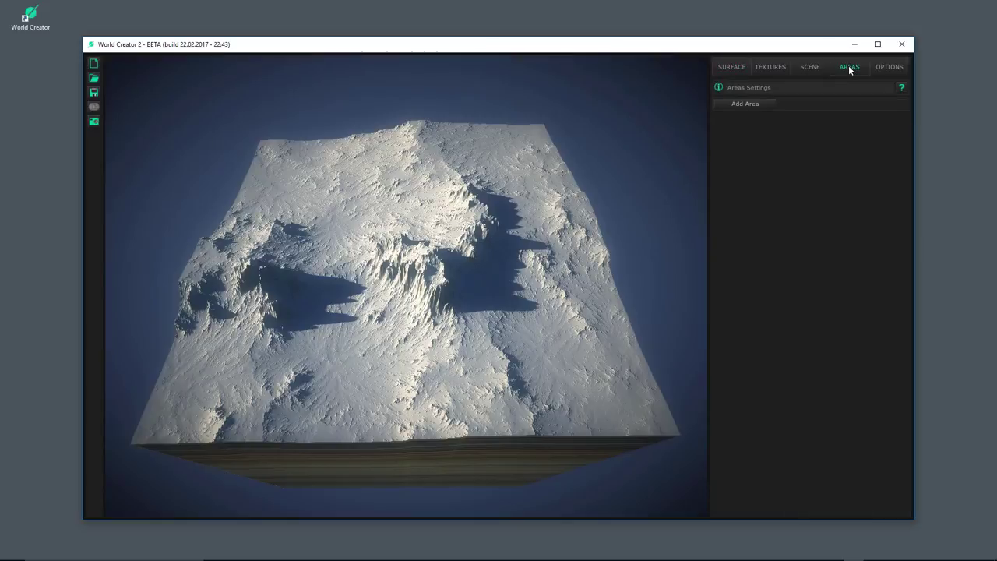
pyautogui.click(744, 105)
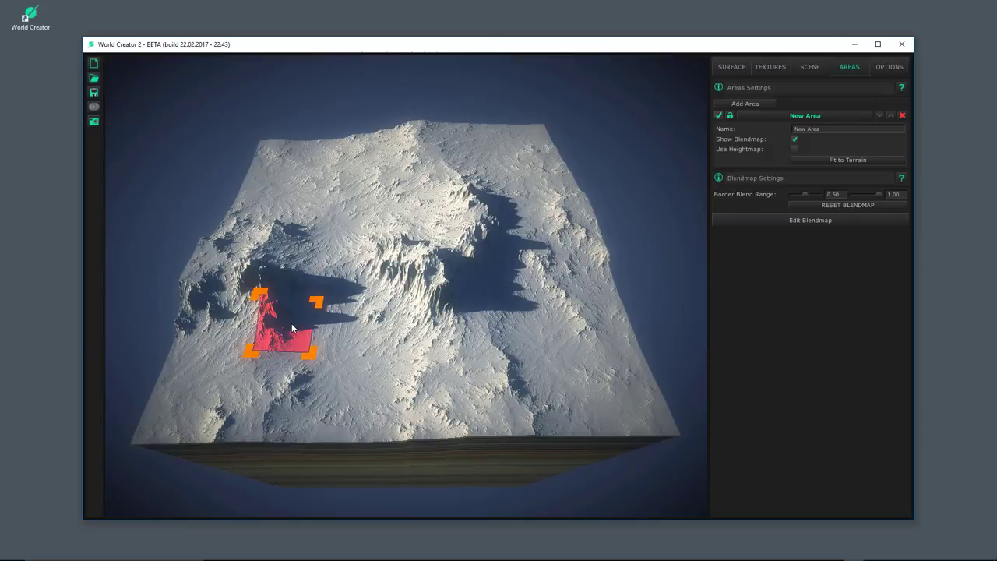
pyautogui.moveTo(291, 329); pyautogui.dragTo(362, 311)
pyautogui.moveTo(397, 347); pyautogui.dragTo(502, 420)
pyautogui.moveTo(414, 348); pyautogui.dragTo(422, 298)
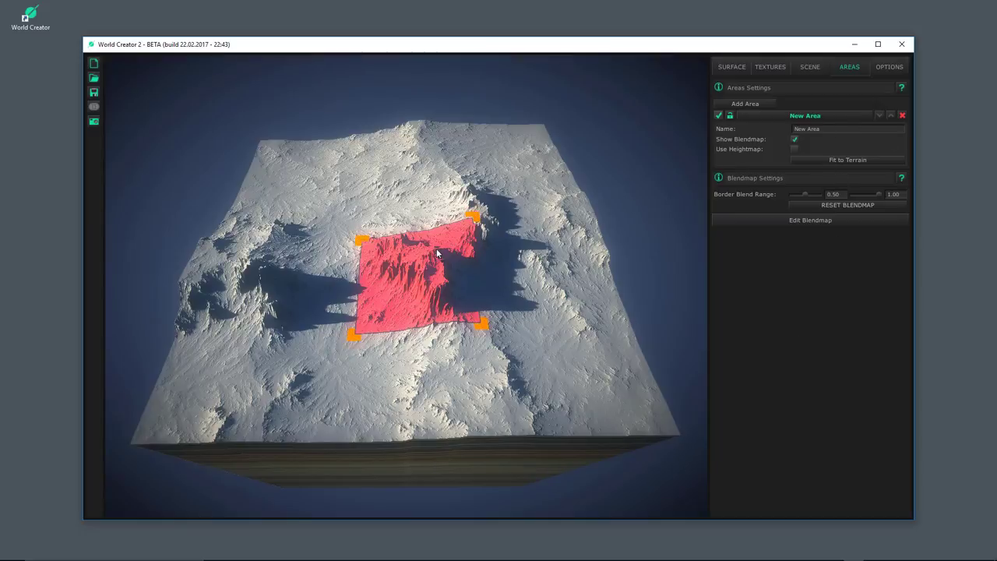
pyautogui.moveTo(423, 251); pyautogui.dragTo(399, 251)
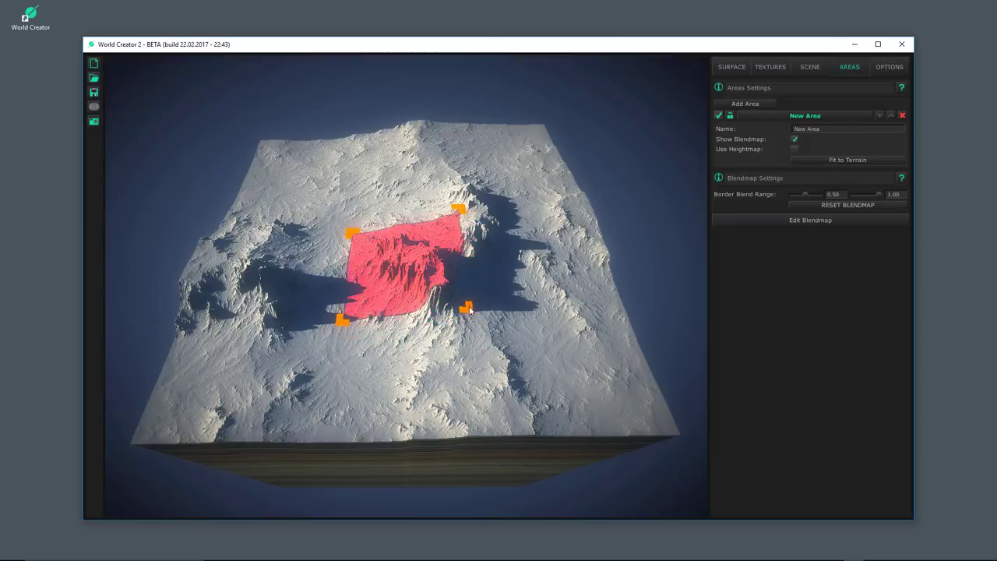